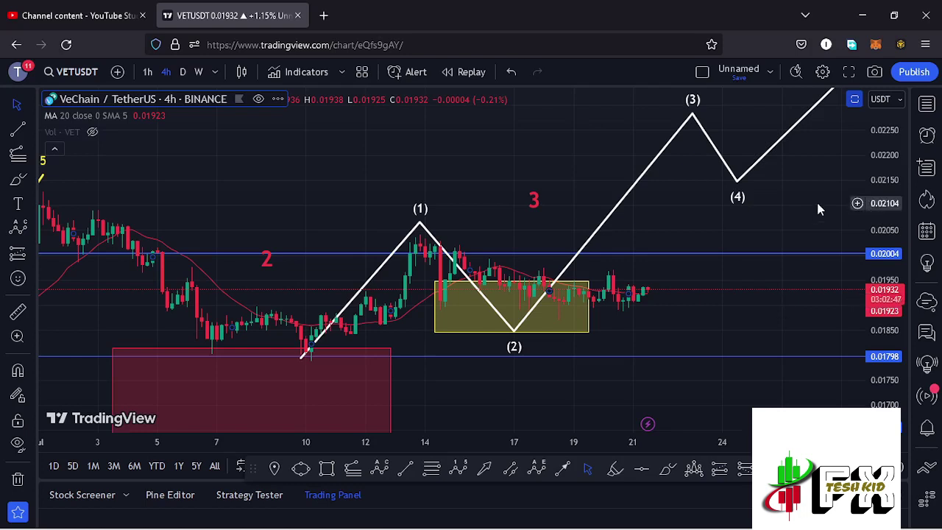
Sketch a red freehand path from the latest candles up to wave (4), then delete it
click(666, 472)
mouse_move(661, 263)
mouse_down()
mouse_move(621, 278)
mouse_move(637, 302)
mouse_move(666, 302)
mouse_move(661, 265)
mouse_up()
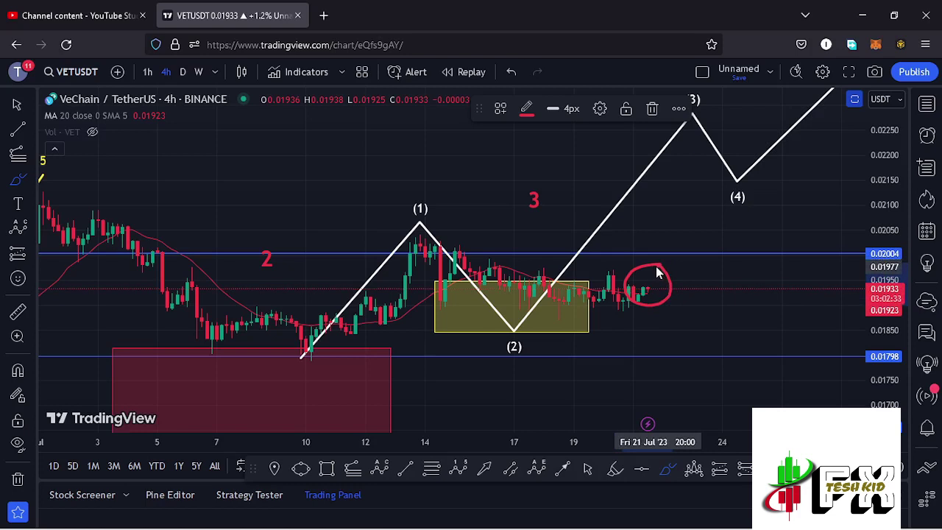
mouse_move(660, 262)
mouse_down()
mouse_move(677, 223)
mouse_move(686, 252)
mouse_up()
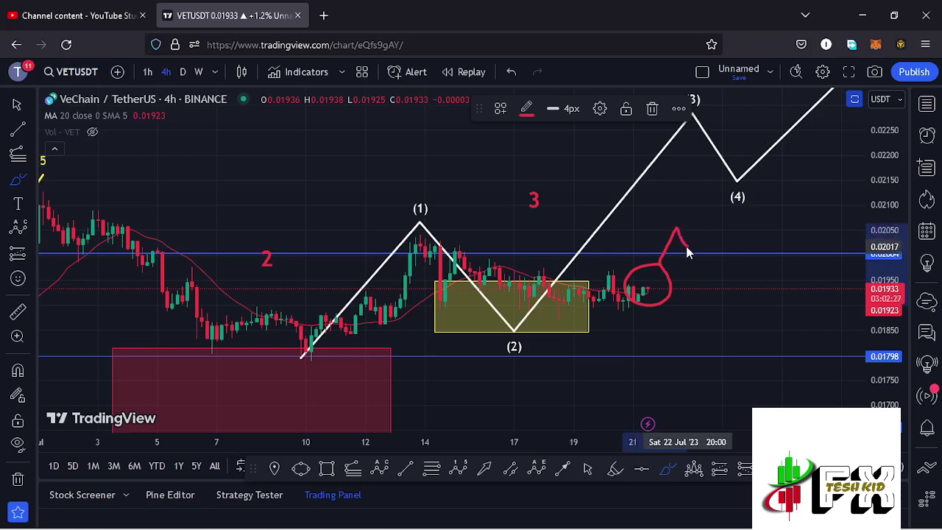
drag(688, 251, 742, 178)
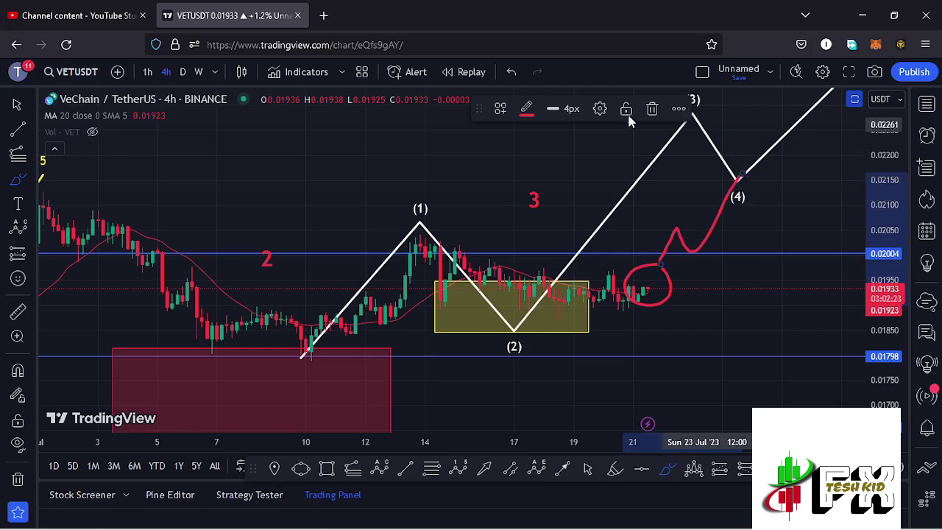
click(652, 108)
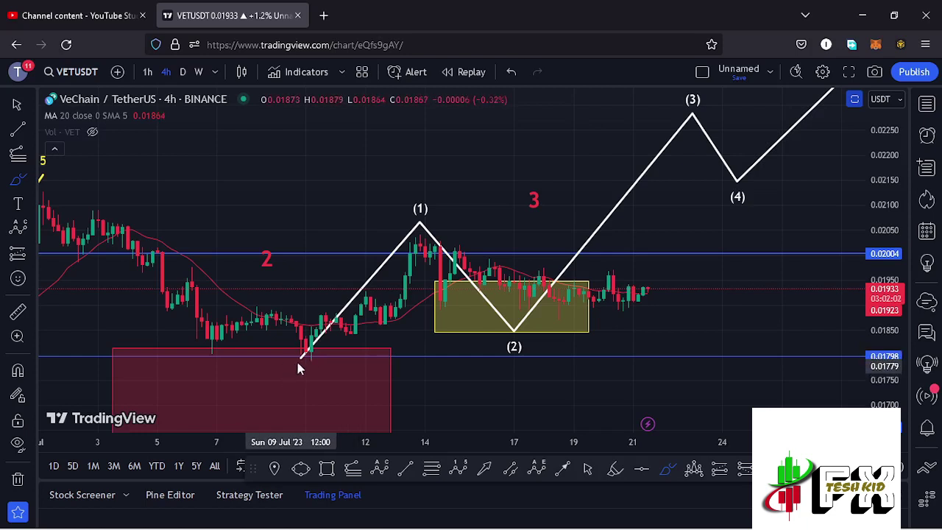
Trace the rise to wave (1) in pink, then undo both leftover freehand strokes
mouse_move(384, 294)
mouse_down()
mouse_move(433, 238)
mouse_move(487, 336)
mouse_up()
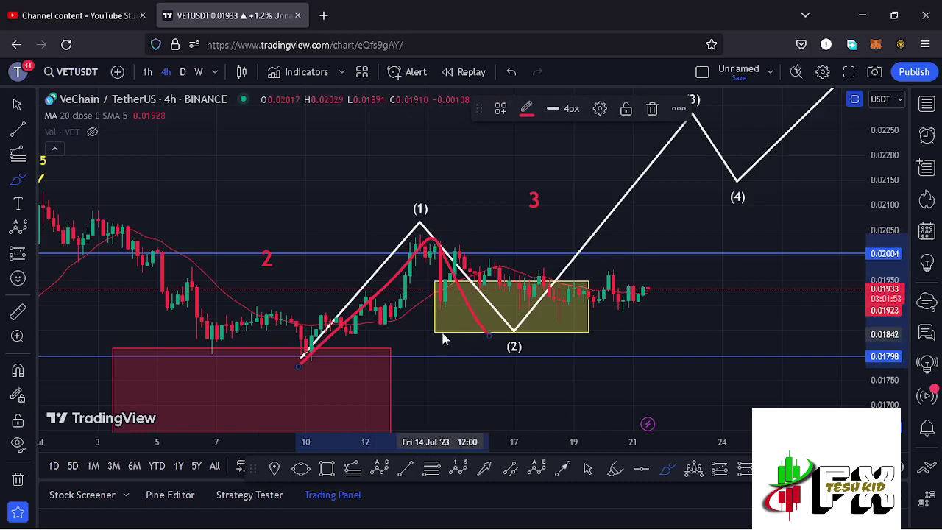
click(513, 72)
click(513, 72)
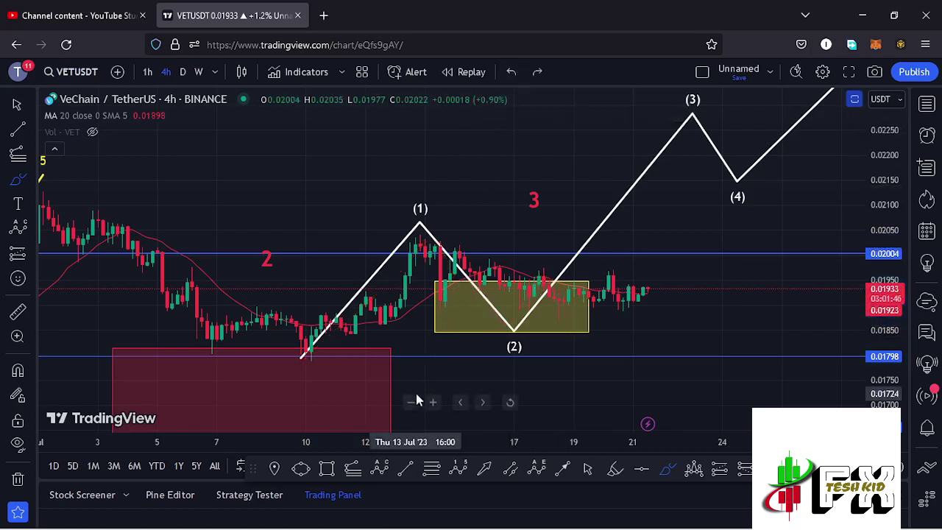
click(432, 469)
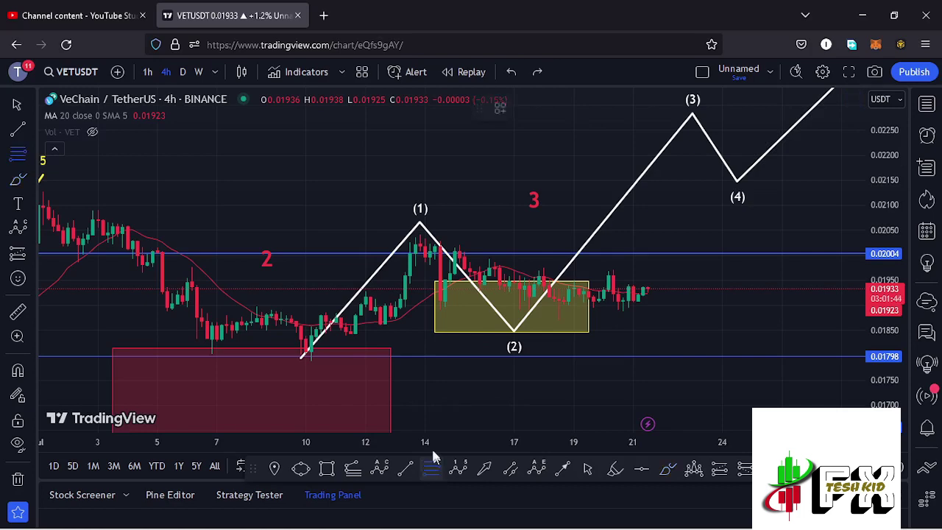
click(310, 358)
click(658, 281)
drag(687, 266, 722, 232)
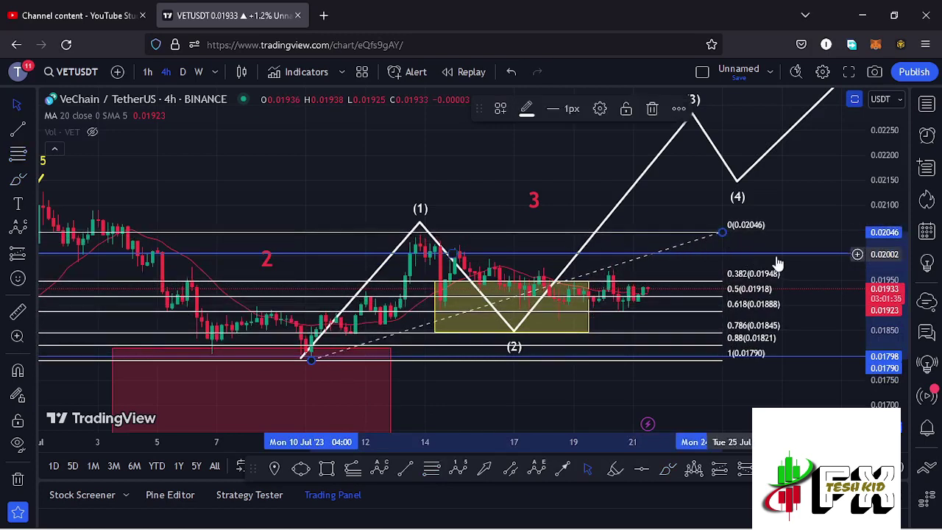
drag(887, 330, 886, 316)
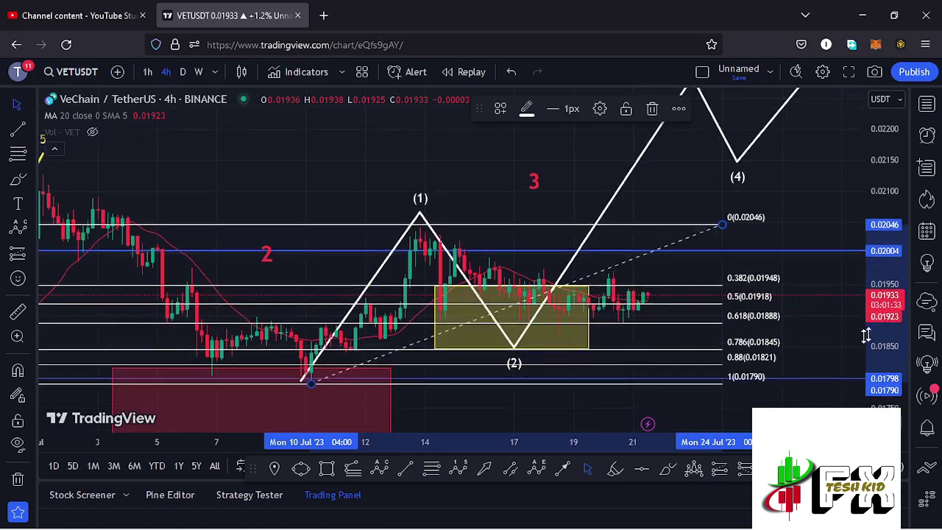
drag(840, 344, 840, 306)
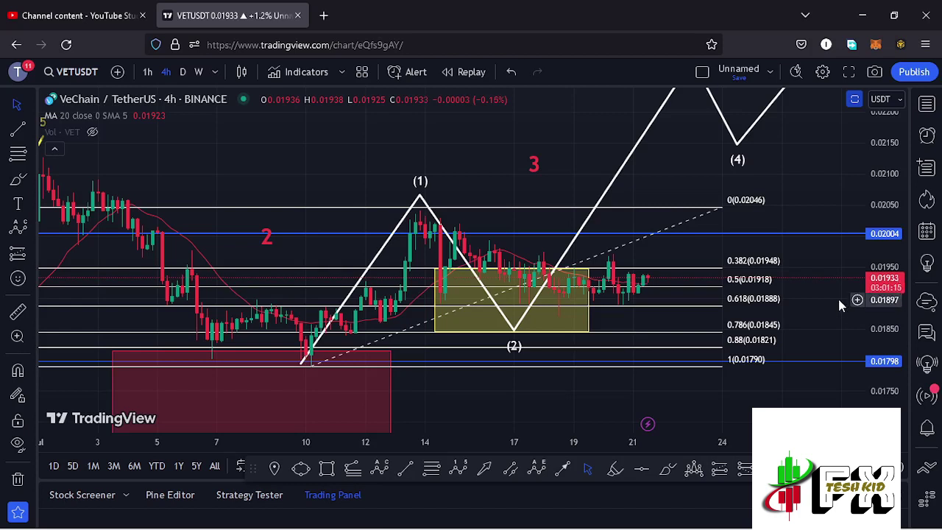
click(717, 206)
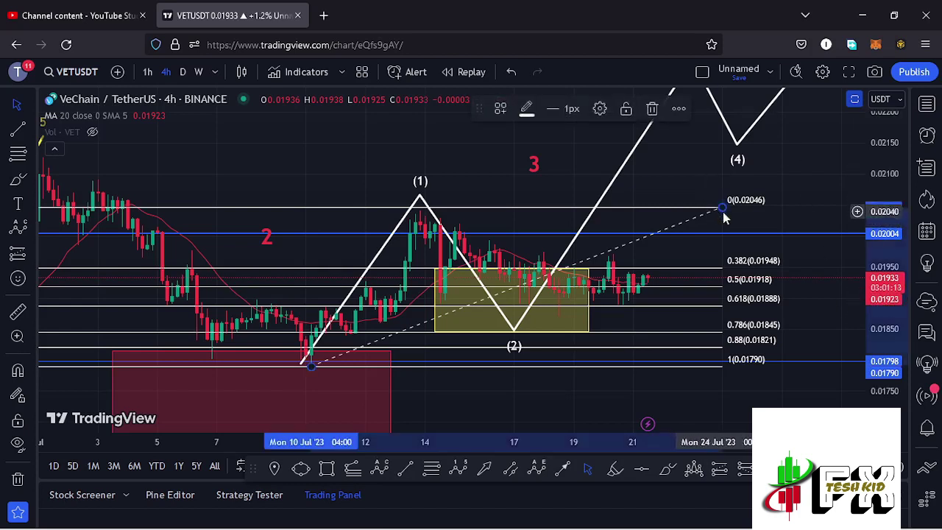
click(651, 109)
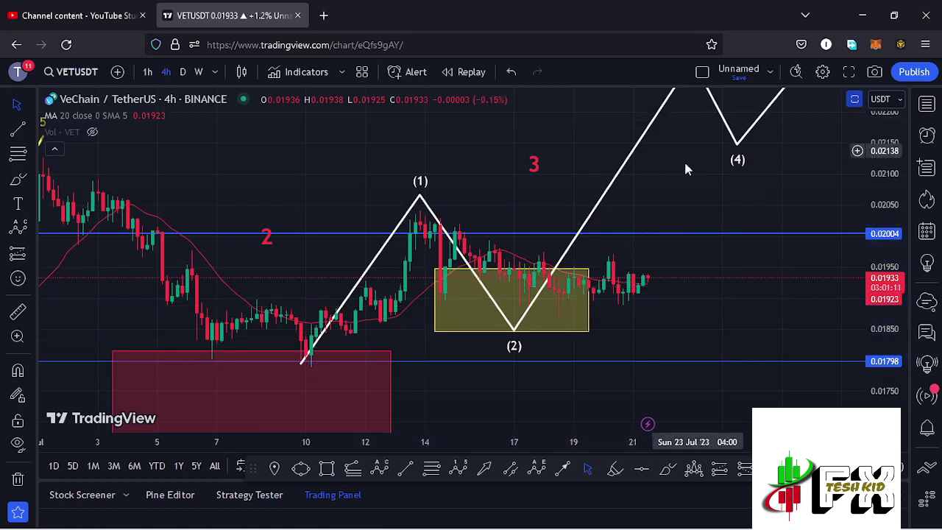
Draw a trend-based Fib extension from the 10 Jul low through the (1) peak to near 0.01868
mouse_move(645, 210)
mouse_down()
mouse_move(631, 231)
mouse_move(648, 222)
mouse_up()
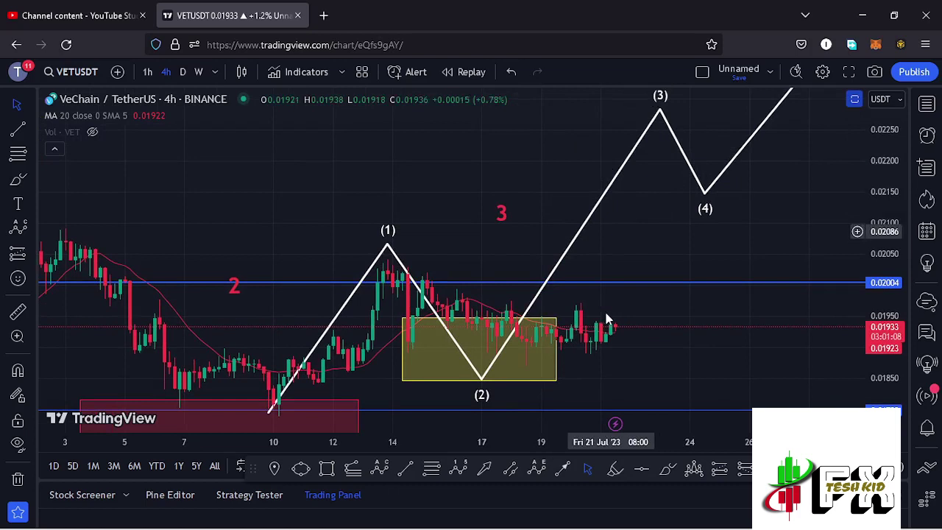
drag(699, 359, 697, 346)
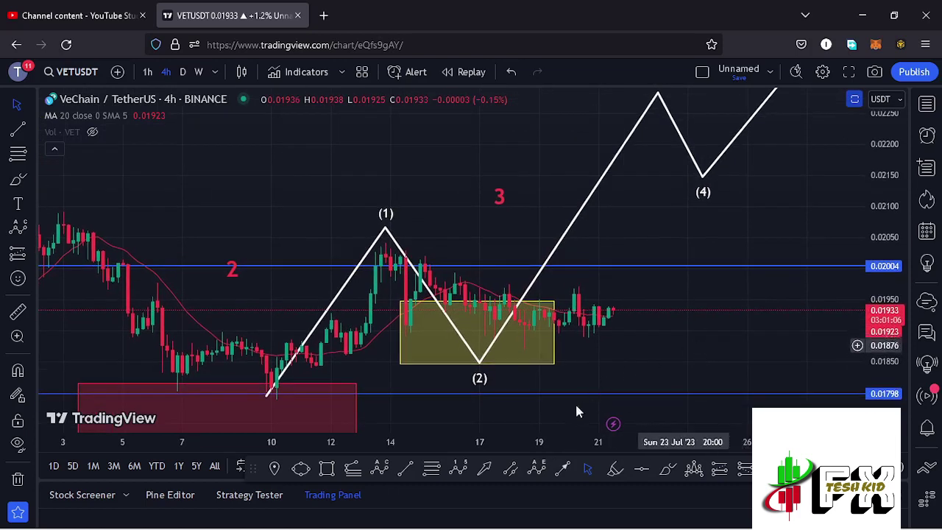
click(352, 468)
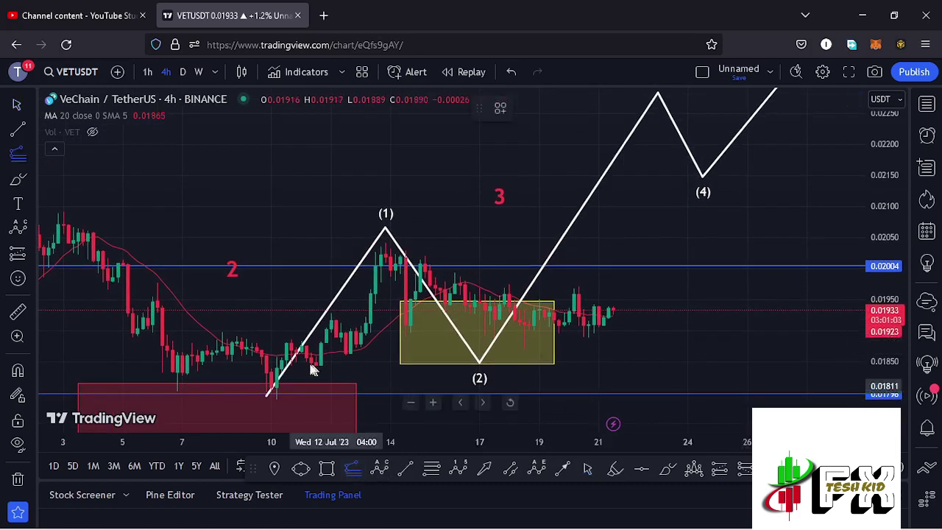
click(275, 398)
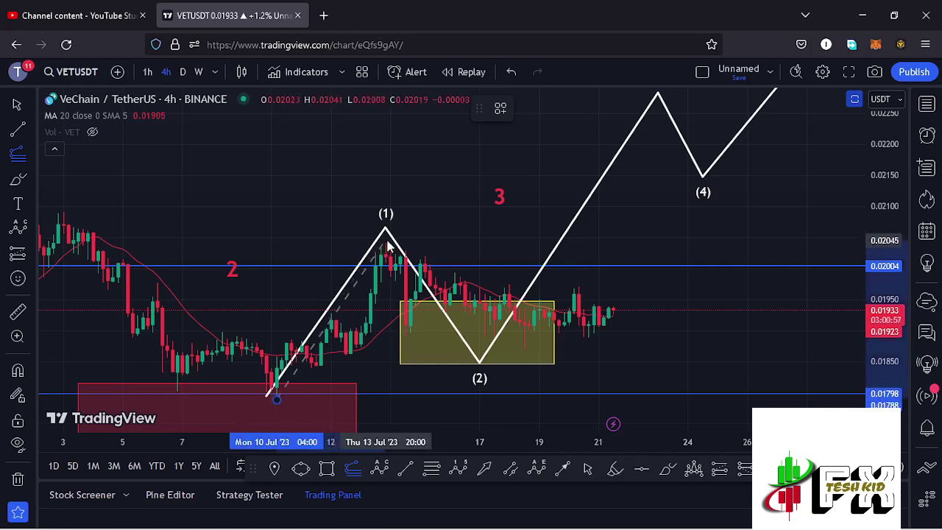
click(385, 240)
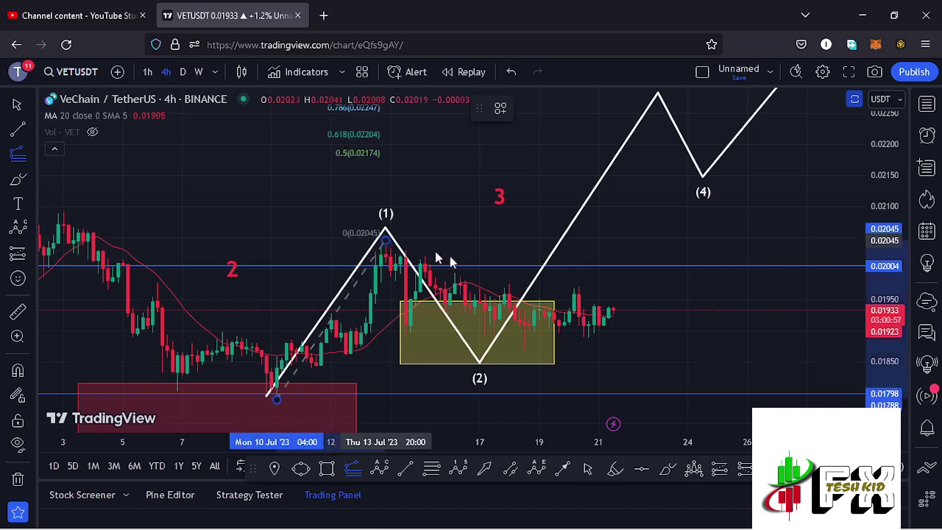
click(792, 348)
Compress the price scale to reveal wave (5) and select the extension's dashed trend line
drag(838, 204, 829, 242)
drag(894, 185, 891, 202)
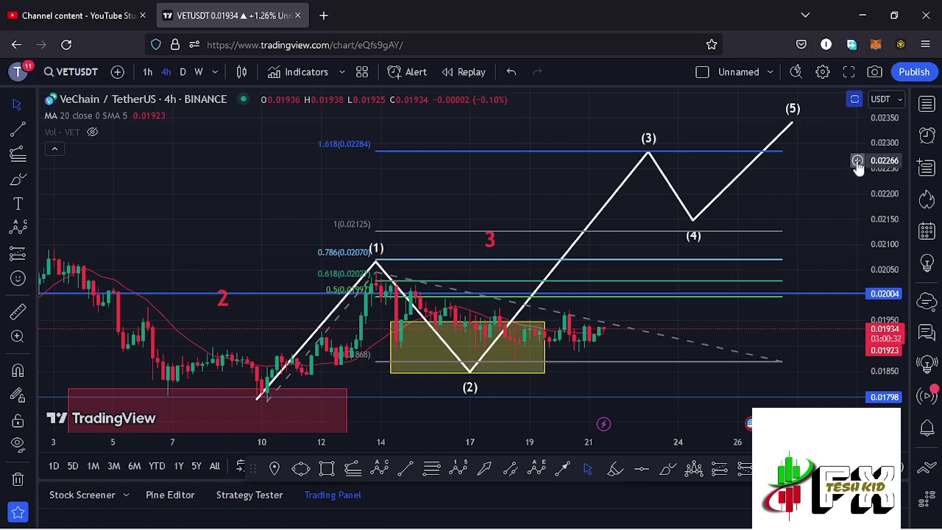
click(777, 356)
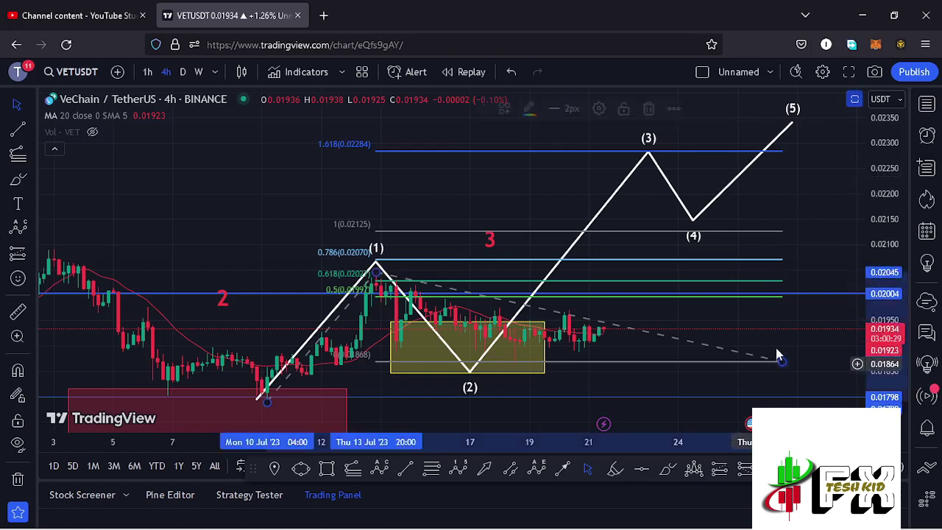
click(652, 108)
drag(677, 311, 697, 244)
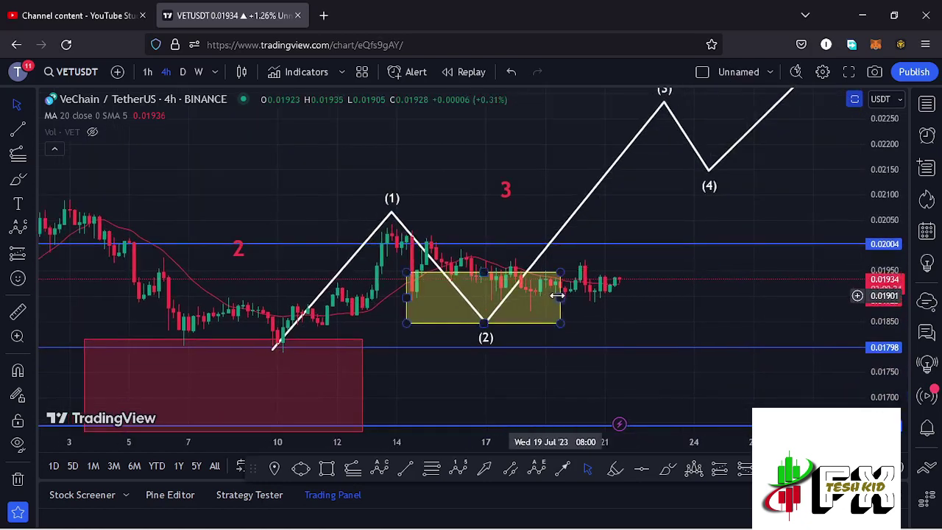
click(558, 295)
drag(560, 297, 668, 293)
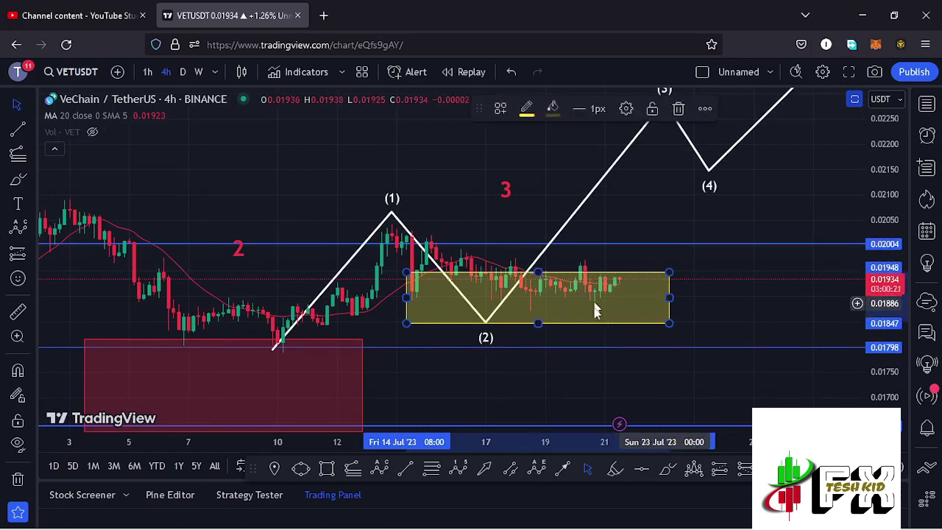
click(744, 300)
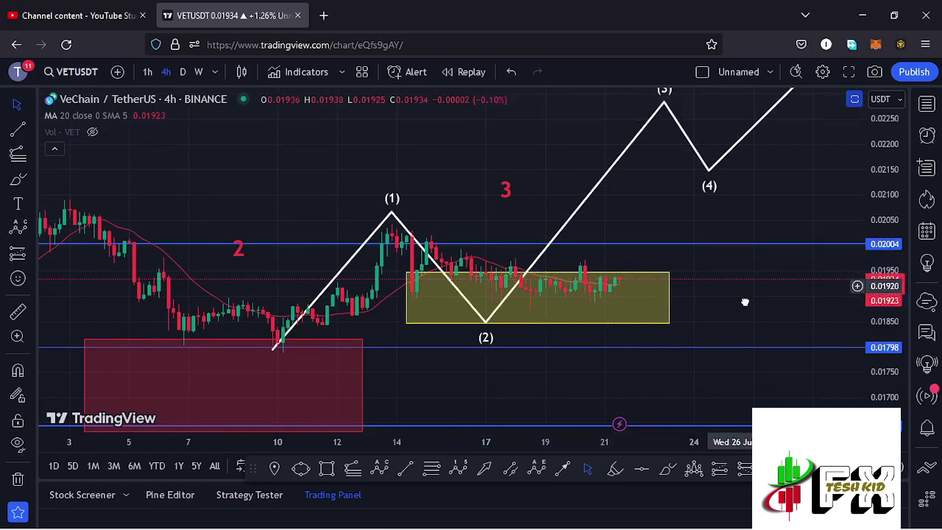
drag(744, 300, 716, 319)
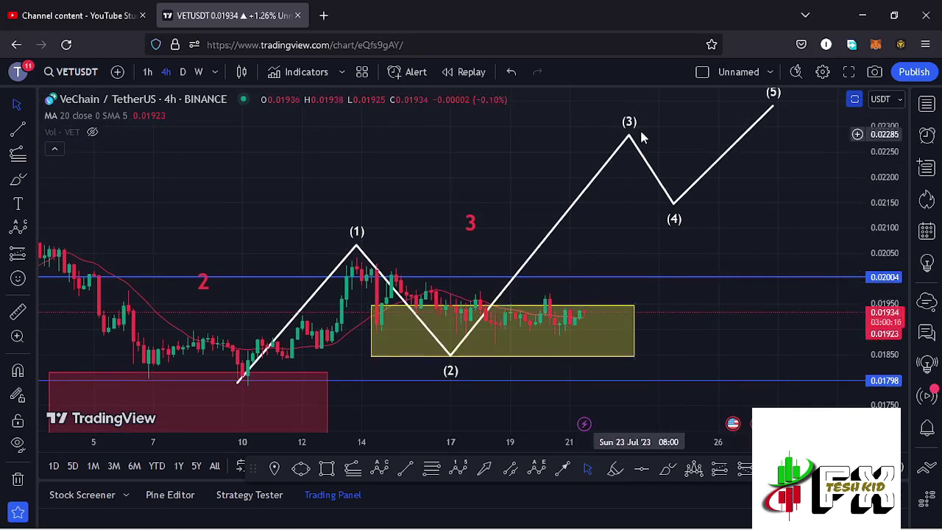
key(ctrl+z)
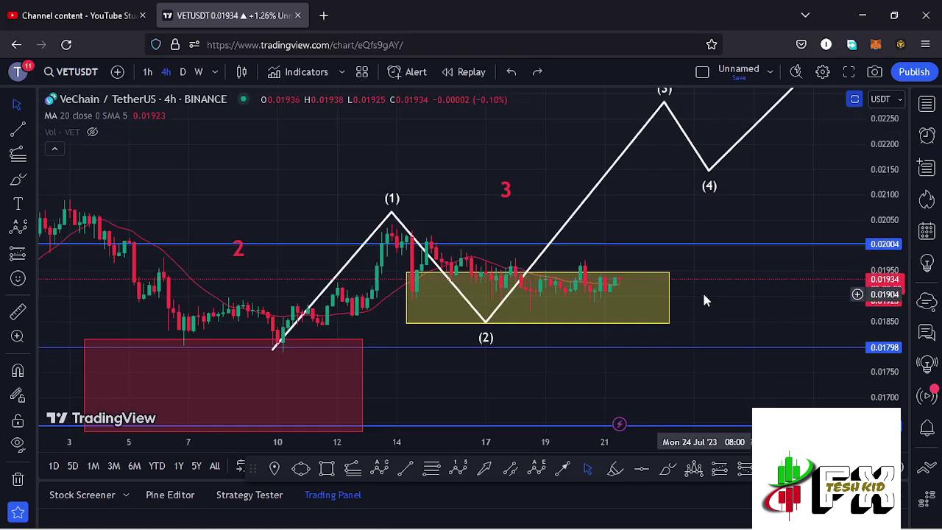
scroll(711, 295, down, 5)
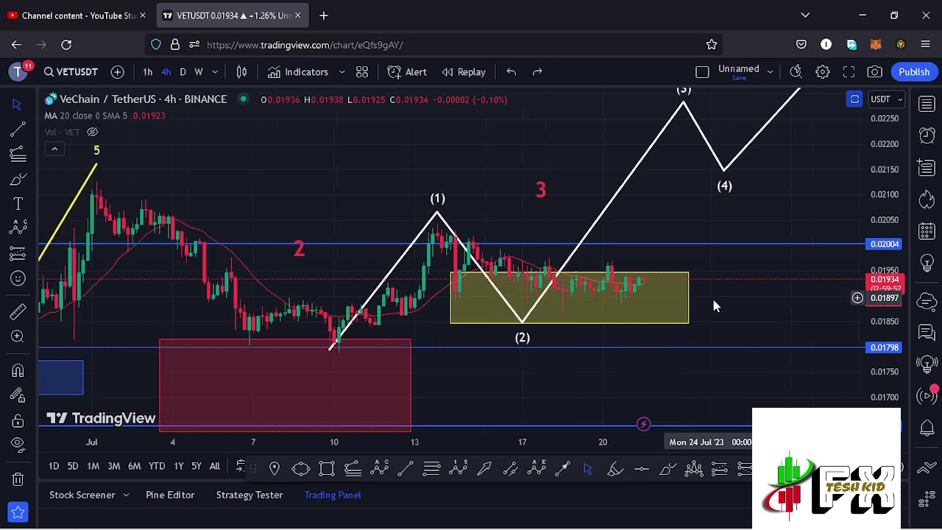
drag(888, 184, 879, 213)
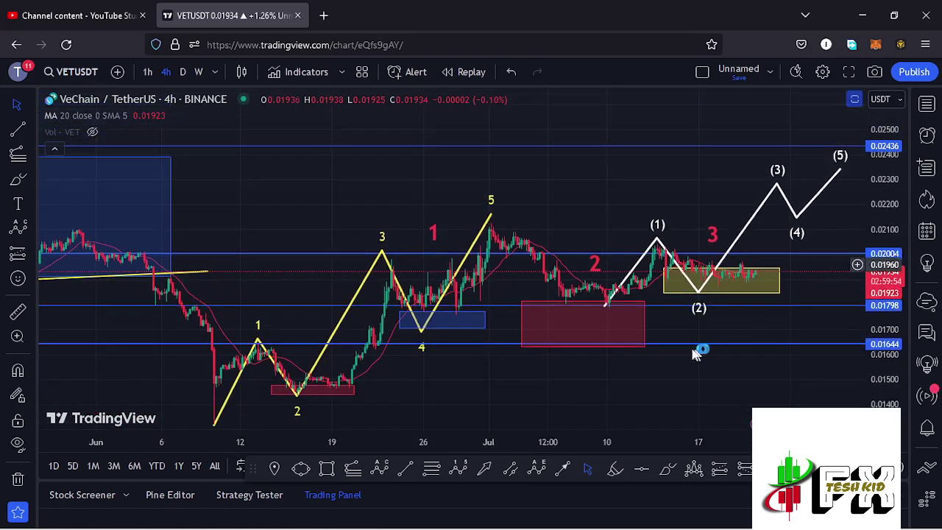
drag(651, 396, 667, 332)
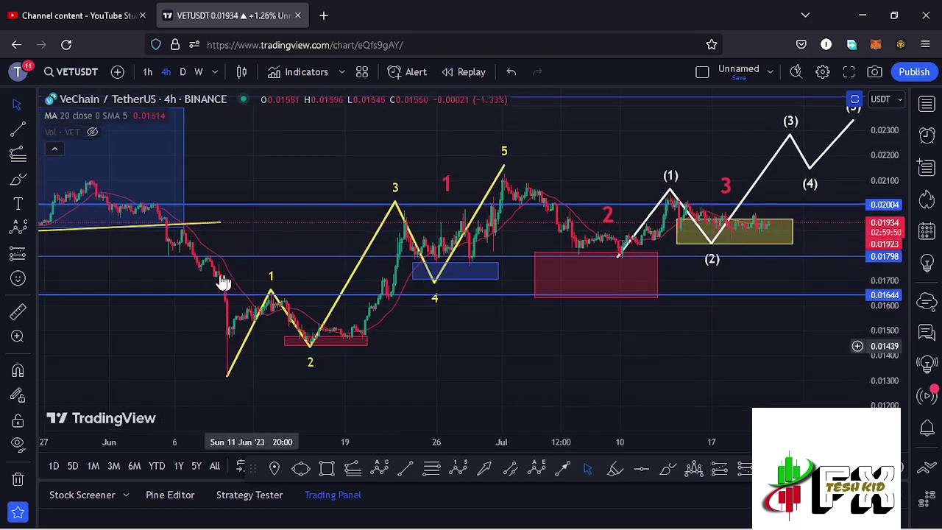
click(228, 378)
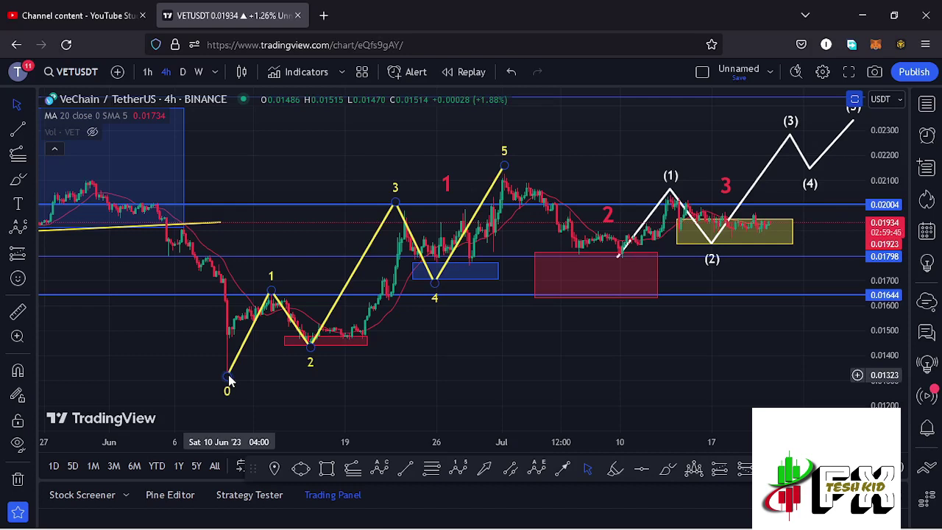
click(427, 375)
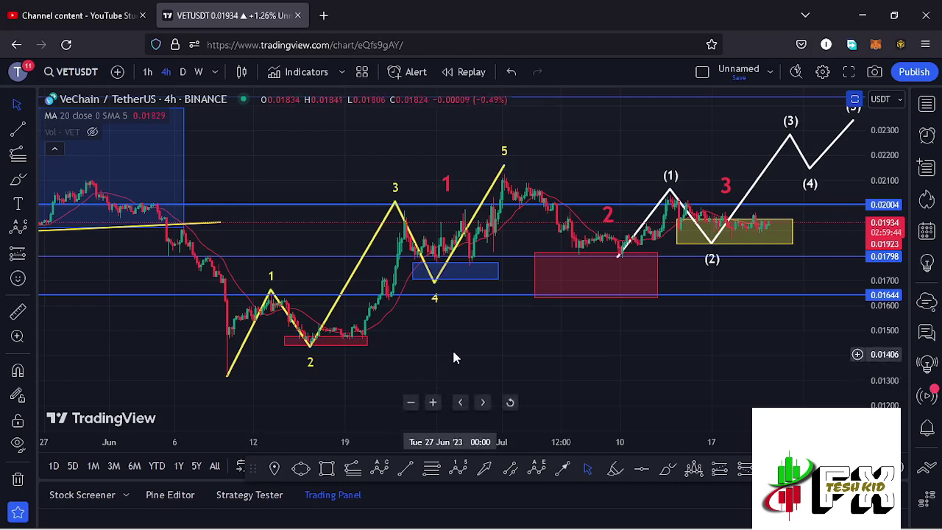
drag(420, 355, 386, 359)
click(190, 380)
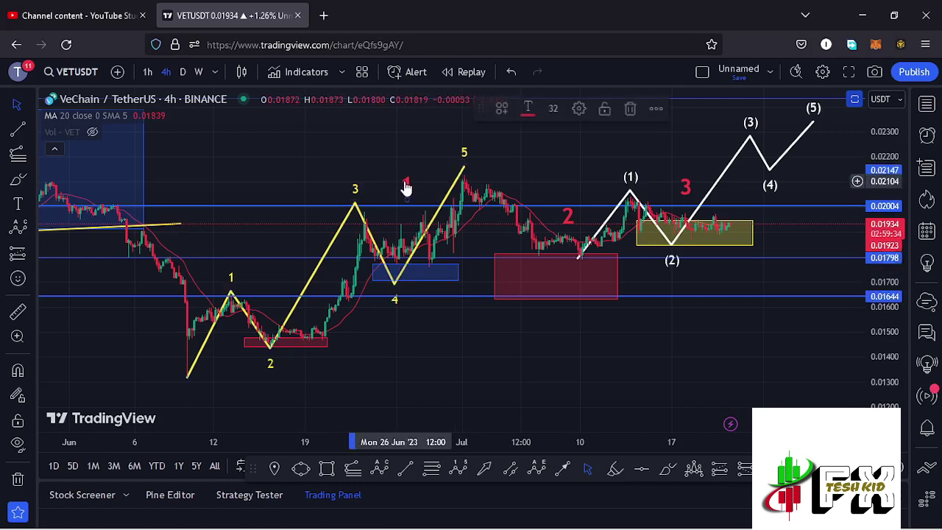
Raise the red 1 label and select the red 2 label
drag(403, 194, 408, 177)
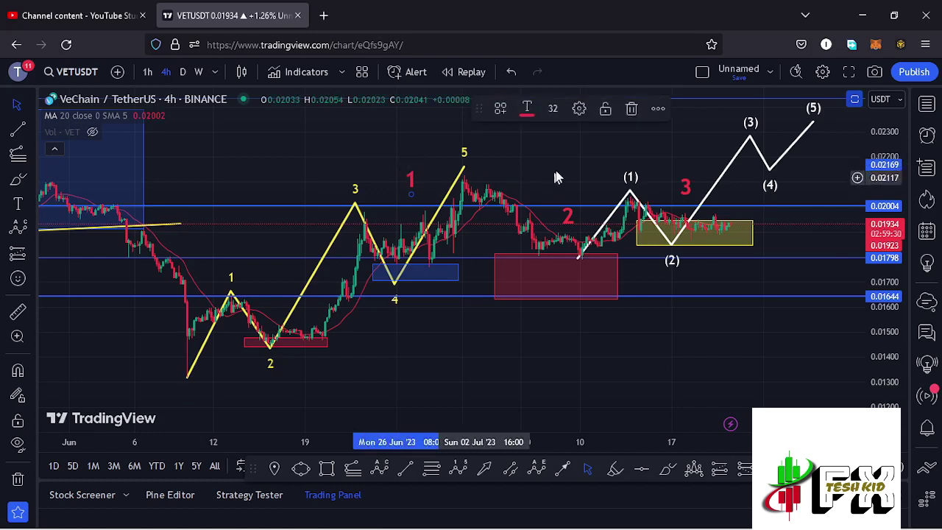
drag(554, 178, 512, 220)
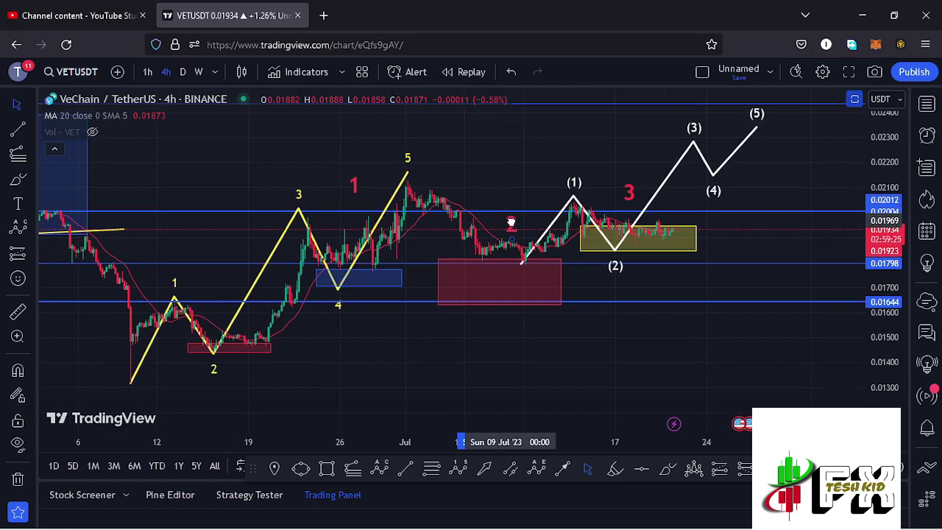
click(510, 222)
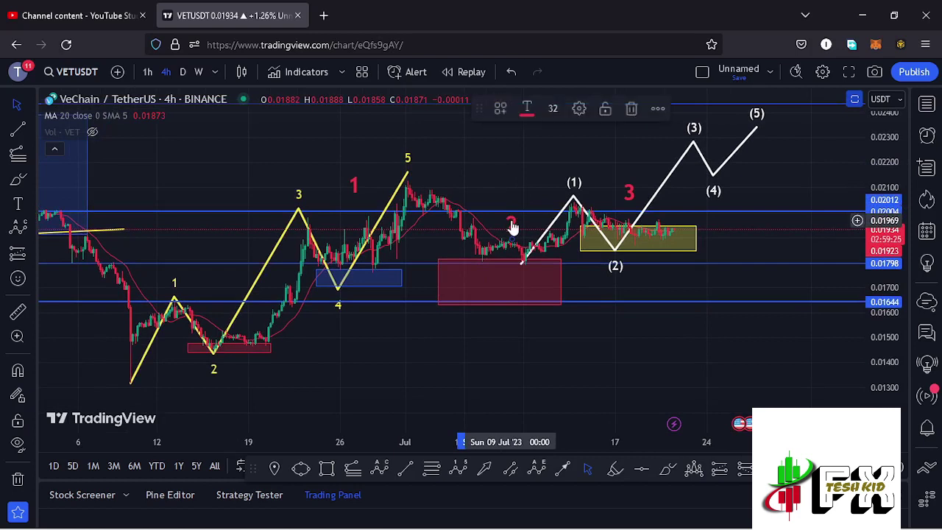
Widen the red support box further to the right
click(453, 294)
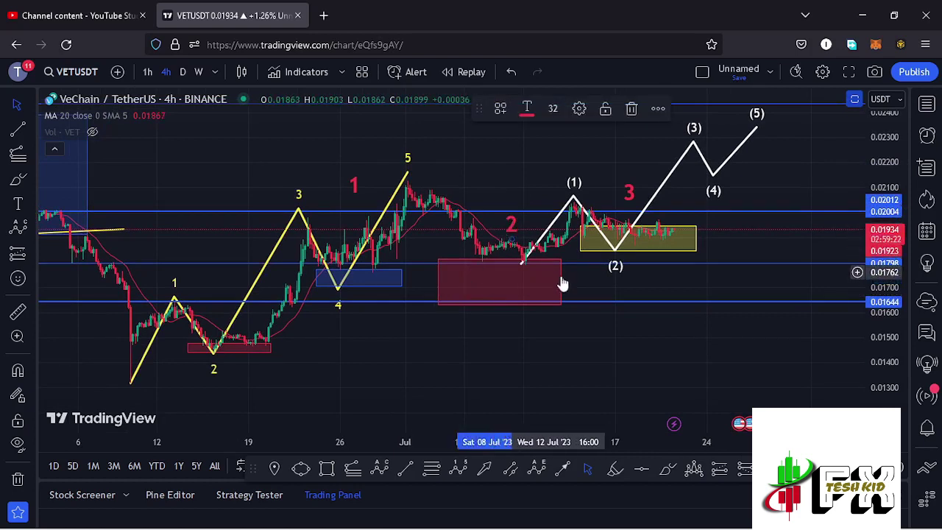
mouse_move(562, 279)
mouse_down()
mouse_move(598, 282)
mouse_move(581, 280)
mouse_up()
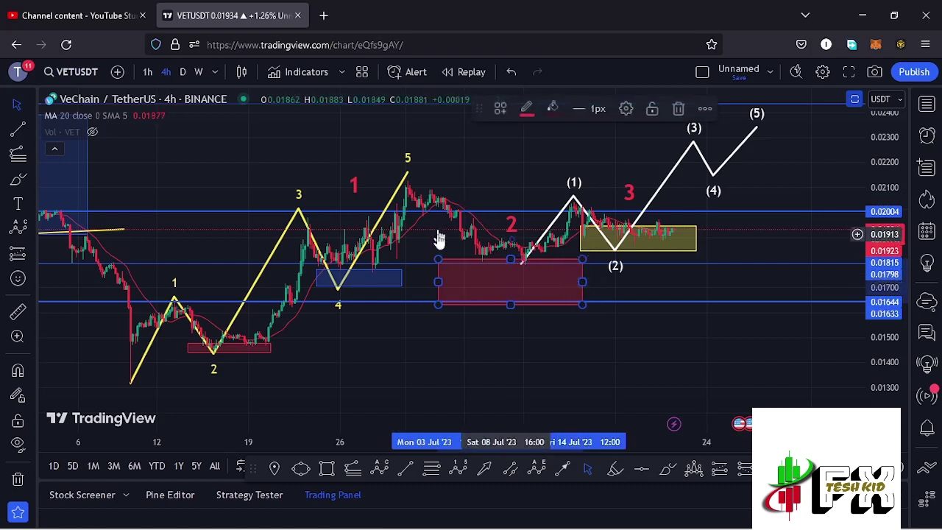
click(515, 225)
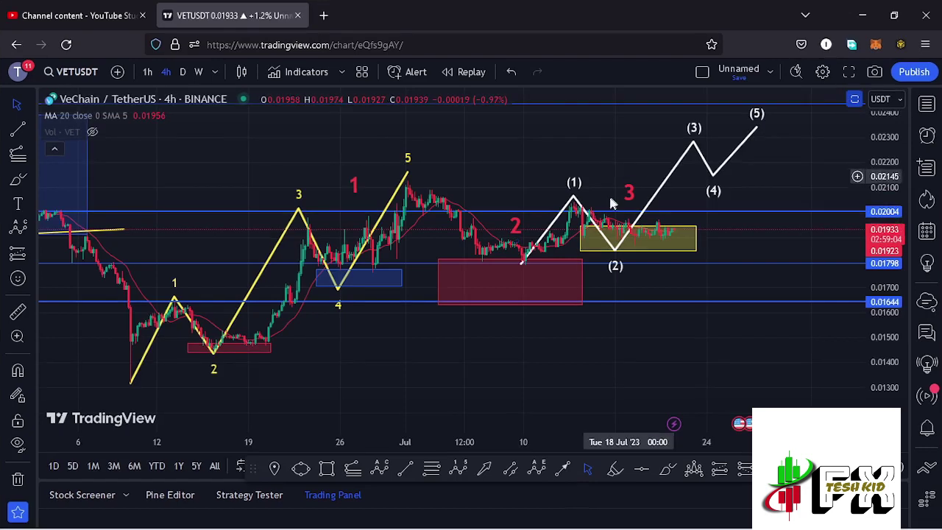
Move the red 3 label higher above the yellow box and white projection
click(631, 247)
click(675, 164)
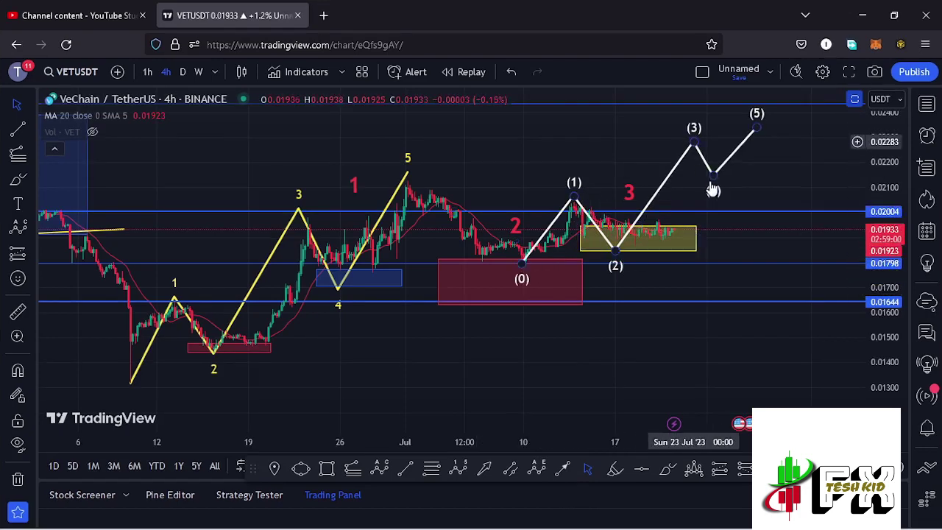
click(640, 183)
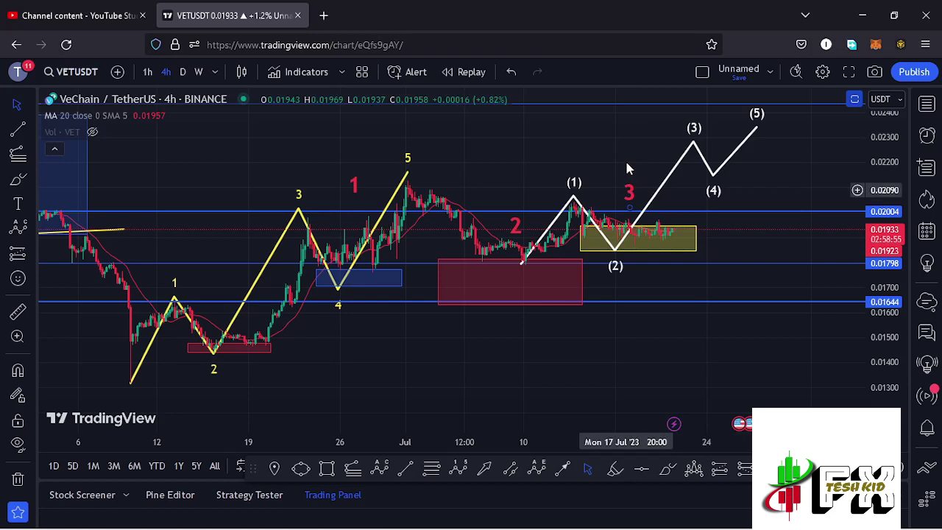
drag(630, 196, 628, 167)
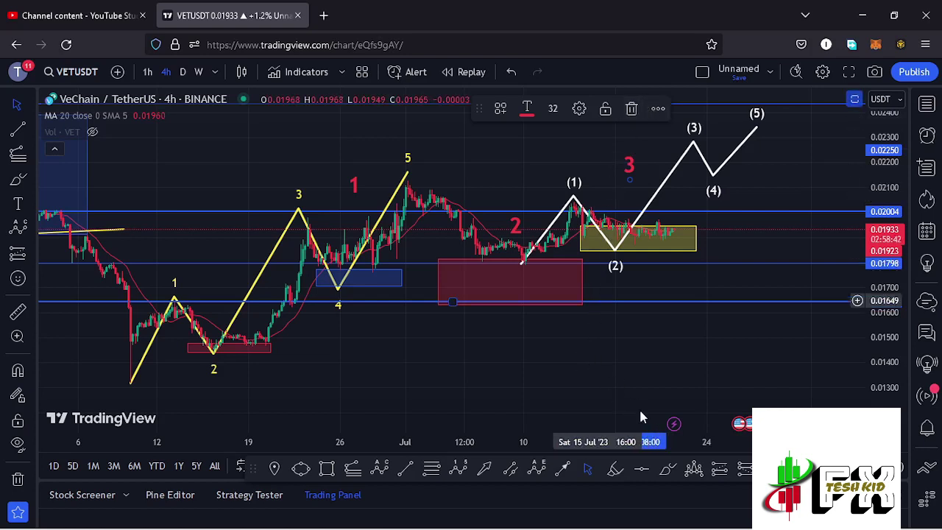
click(667, 470)
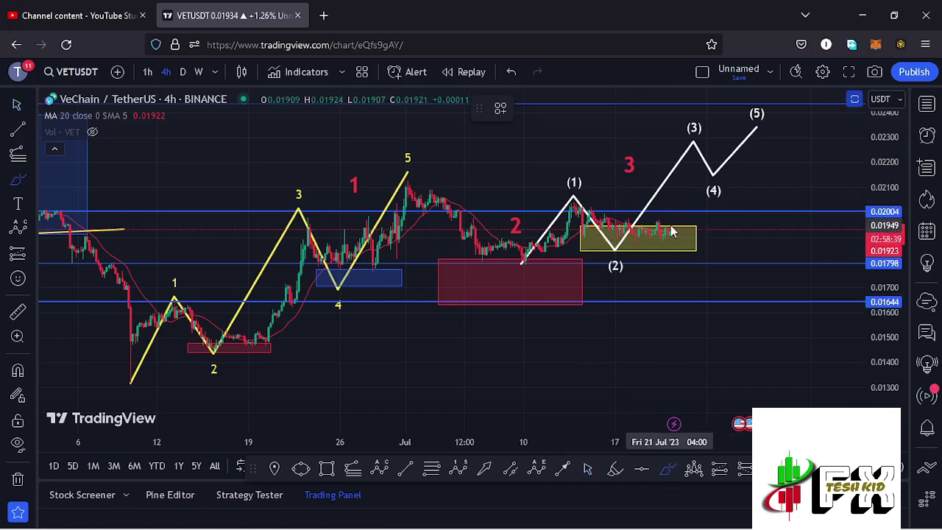
mouse_move(669, 230)
mouse_down()
mouse_move(677, 280)
mouse_move(691, 271)
mouse_move(693, 299)
mouse_up()
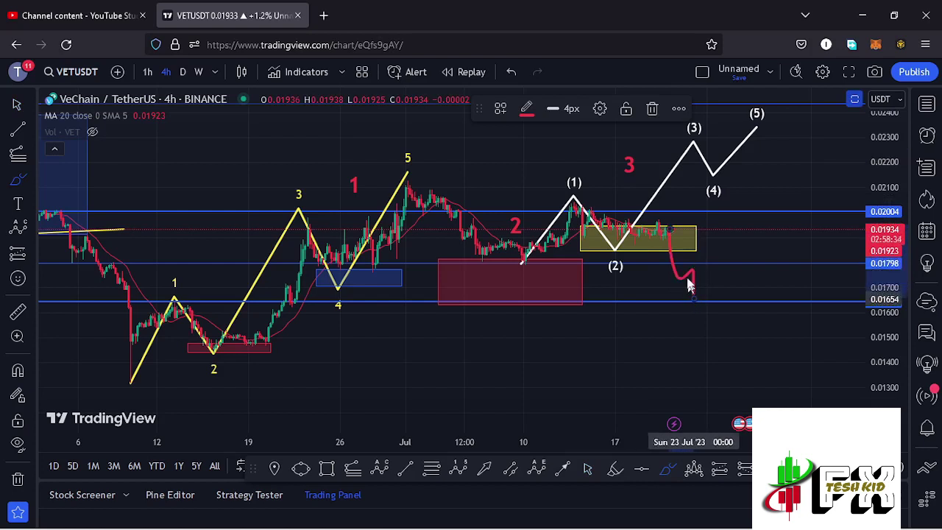
click(652, 109)
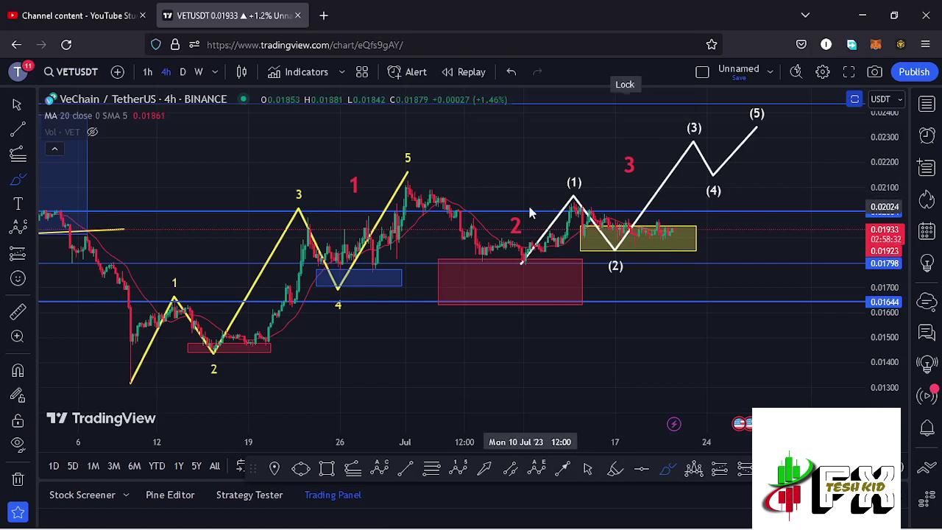
mouse_move(520, 204)
mouse_down()
mouse_move(492, 228)
mouse_move(522, 243)
mouse_move(539, 228)
mouse_move(537, 209)
mouse_move(515, 207)
mouse_up()
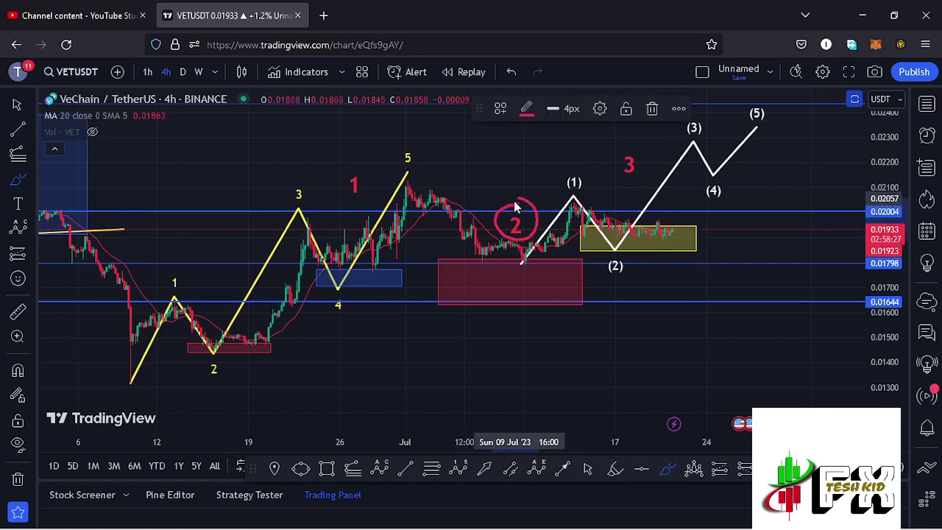
click(652, 109)
click(379, 468)
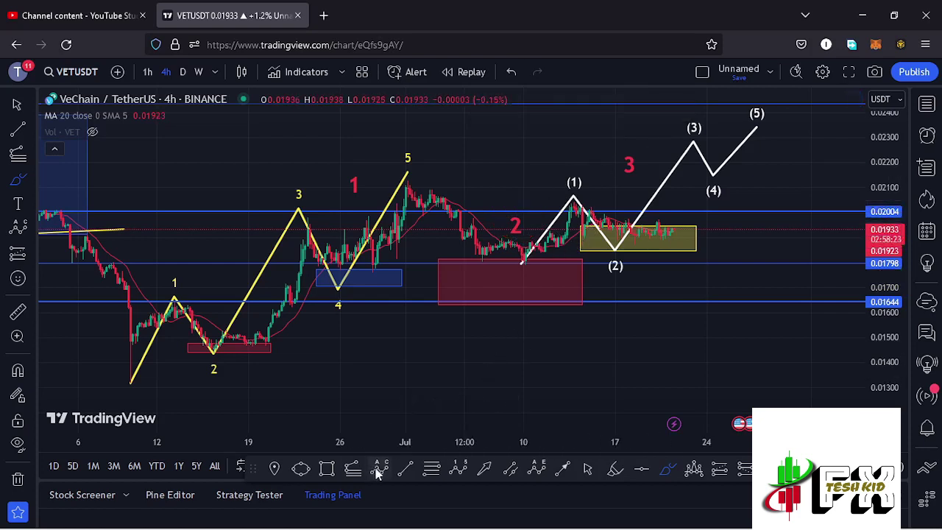
Draw the blue ABC correction: wave-5 peak, (A) at red box low, (B) at (1) peak, (C) near 0.01644
click(403, 176)
click(517, 270)
click(574, 199)
click(667, 291)
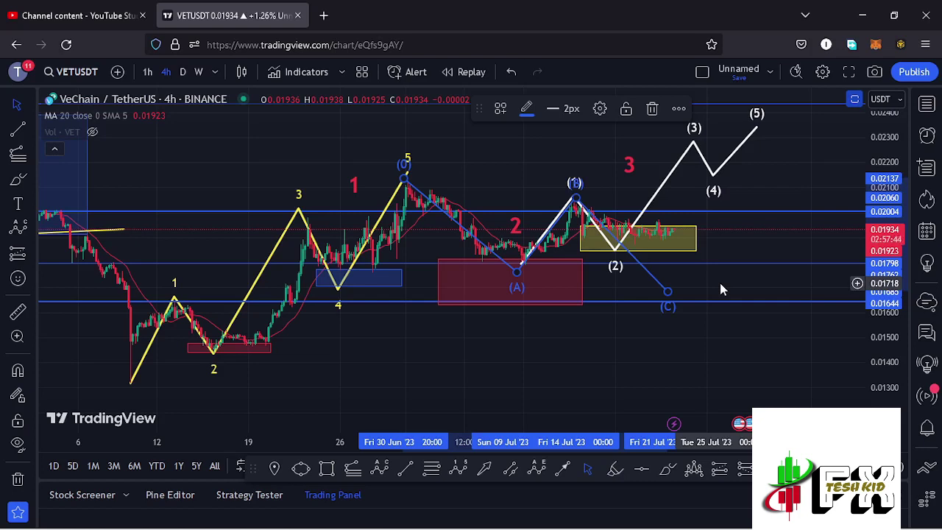
click(723, 276)
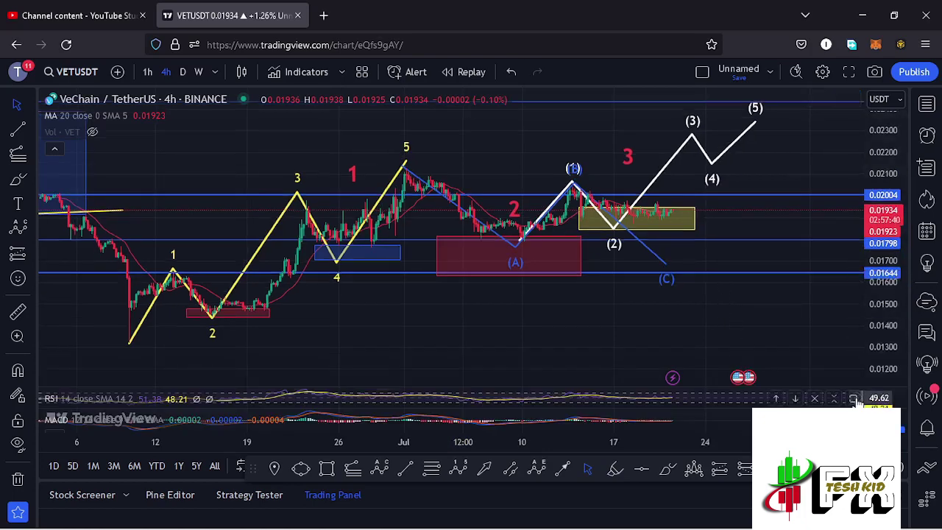
Maximize and restore the RSI and MACD panes, then dismiss the Firefox update notice
double_click(855, 403)
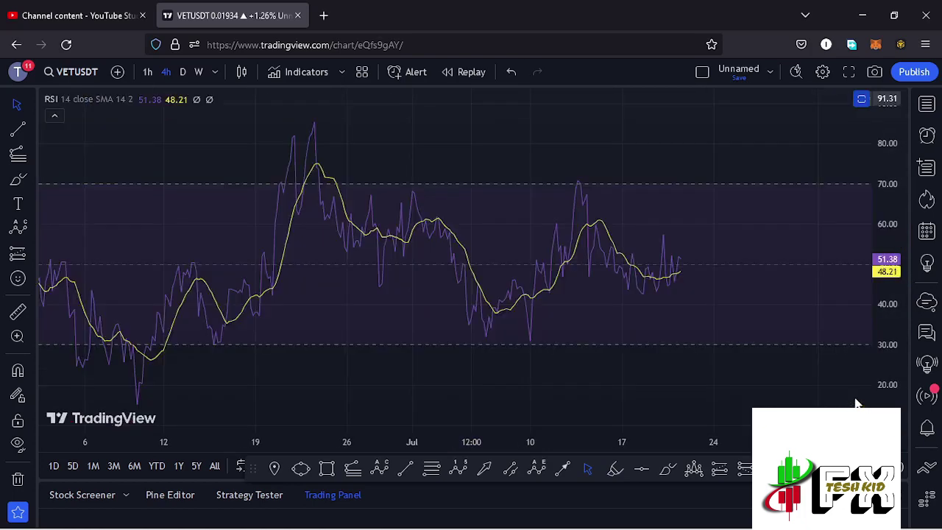
click(861, 99)
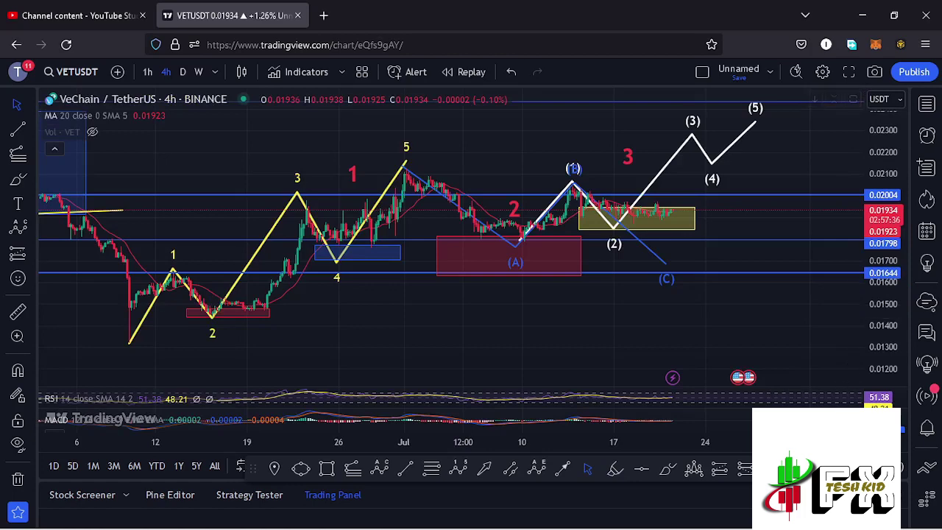
click(852, 418)
scroll(806, 353, up, 3)
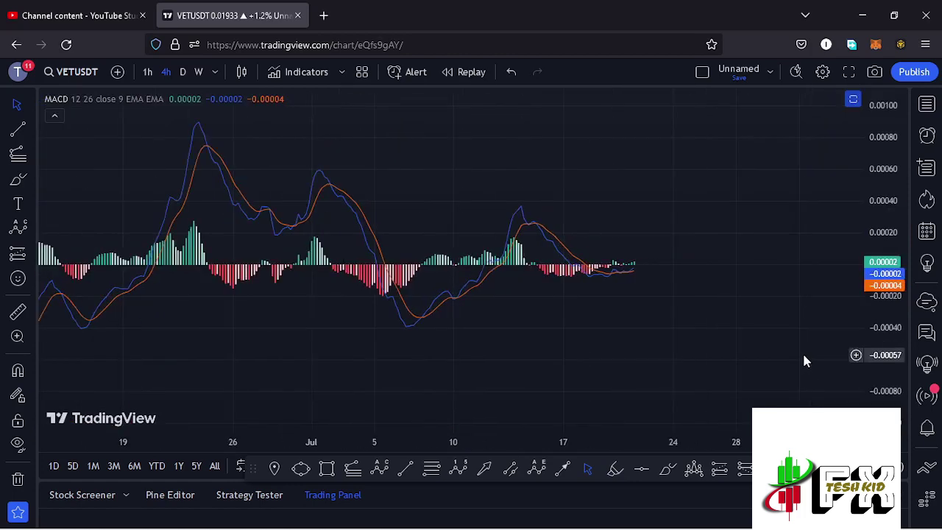
drag(681, 340, 778, 330)
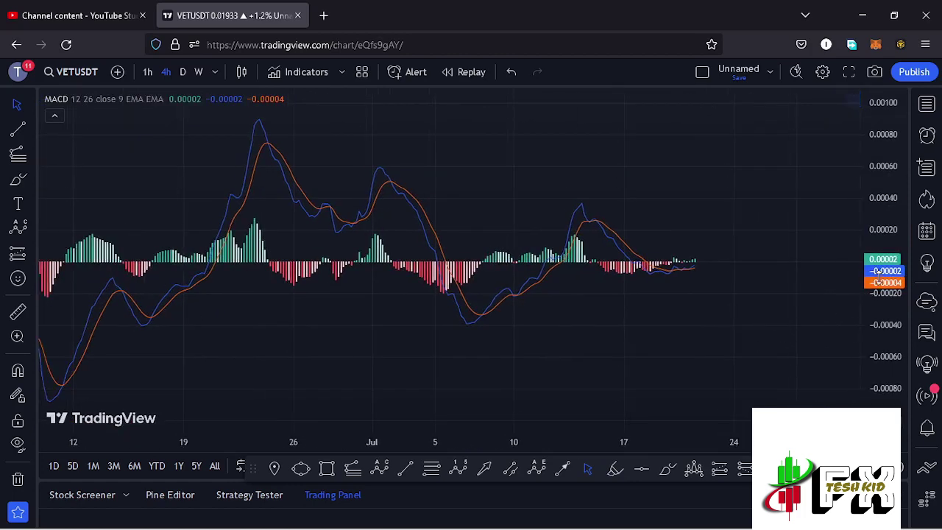
double_click(771, 257)
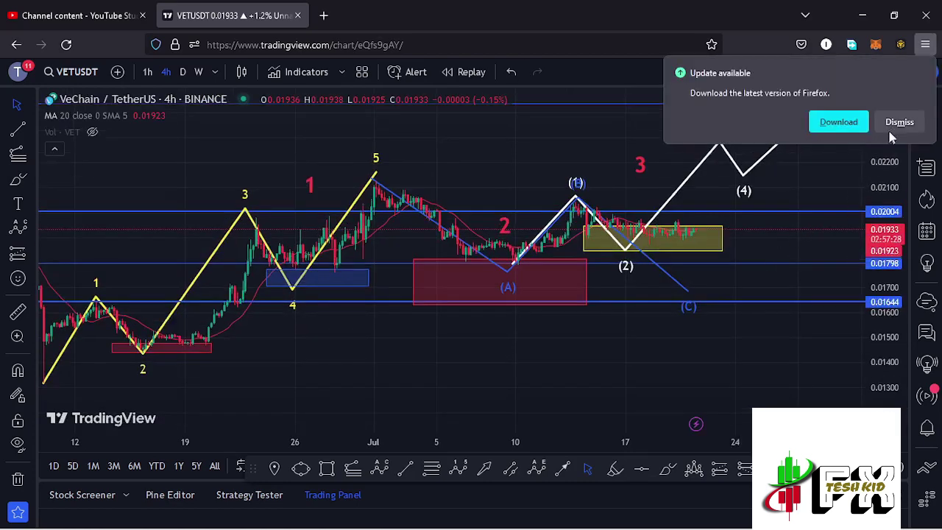
click(897, 122)
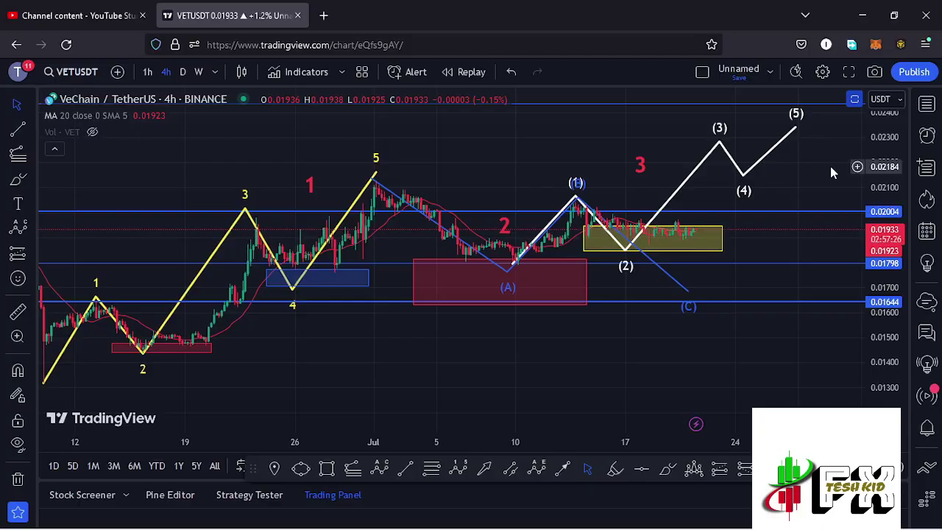